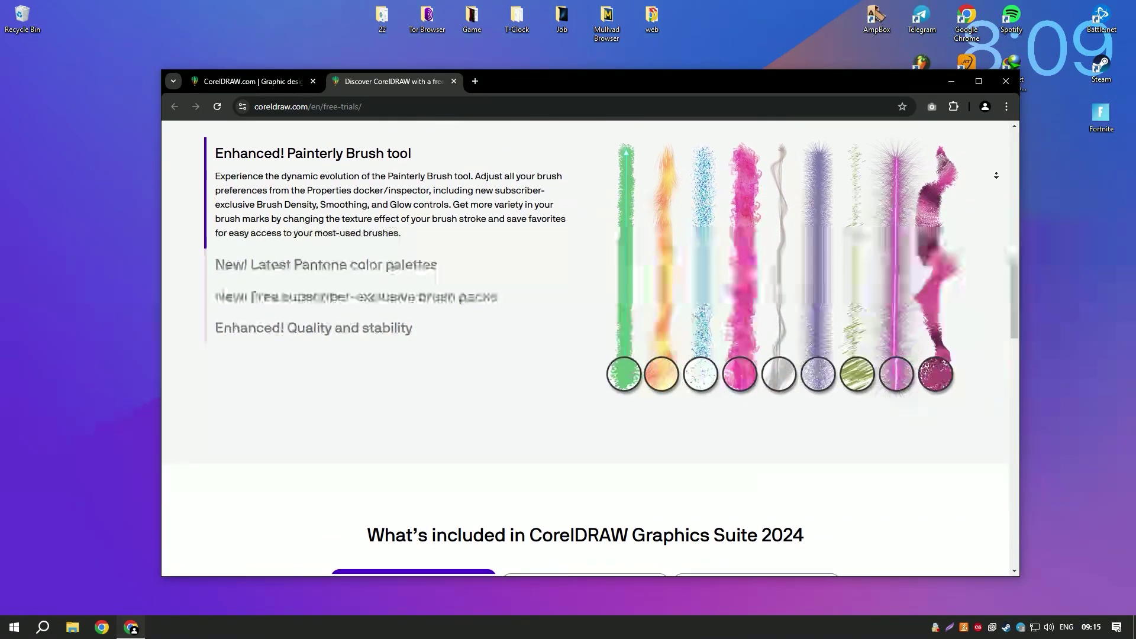
Step: Follow the free-trial page's offer to open the CorelDRAW web trial link
{"action": "left_click", "coordinate": [899, 254]}
{"action": "scroll", "coordinate": [786, 393], "scroll_direction": "up", "scroll_amount": 3}
{"action": "scroll", "coordinate": [685, 444], "scroll_direction": "up", "scroll_amount": 6}
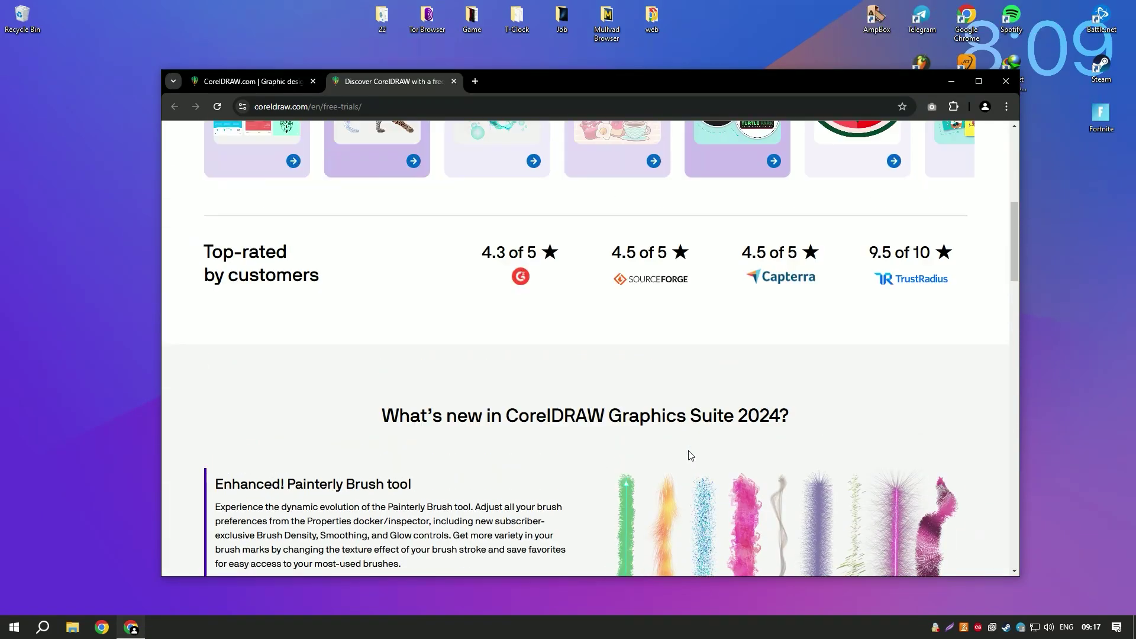
{"action": "scroll", "coordinate": [684, 444], "scroll_direction": "up", "scroll_amount": 5}
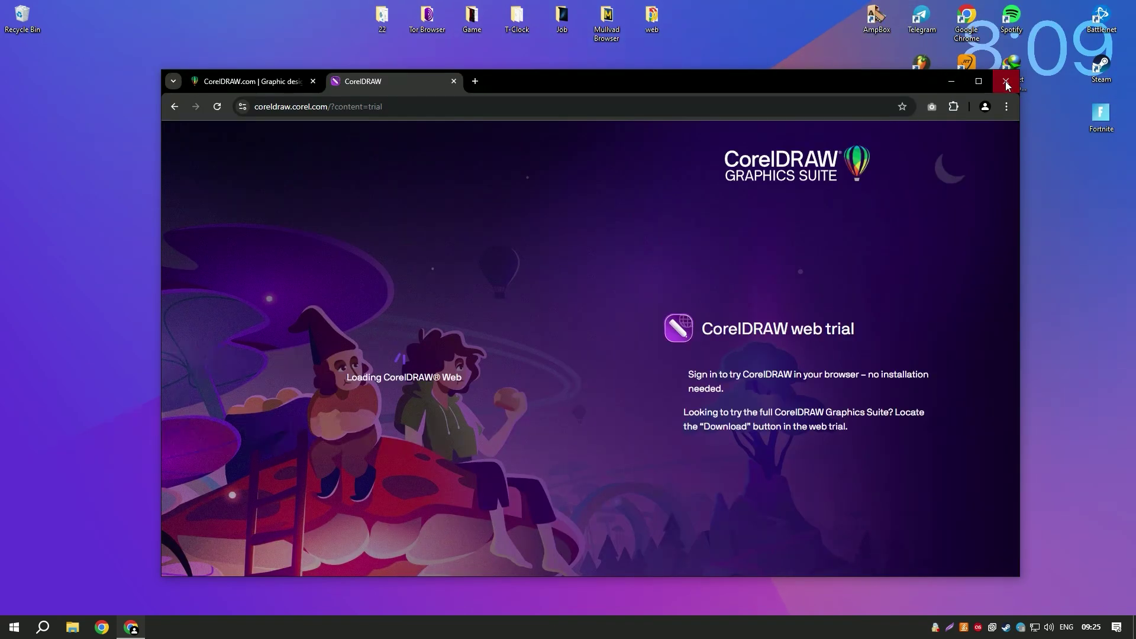
Step: Close Chrome and extract the Installer folder from Example.rar with its password
{"action": "left_click", "coordinate": [1005, 81]}
{"action": "left_click_drag", "start_coordinate": [497, 204], "coordinate": [604, 293]}
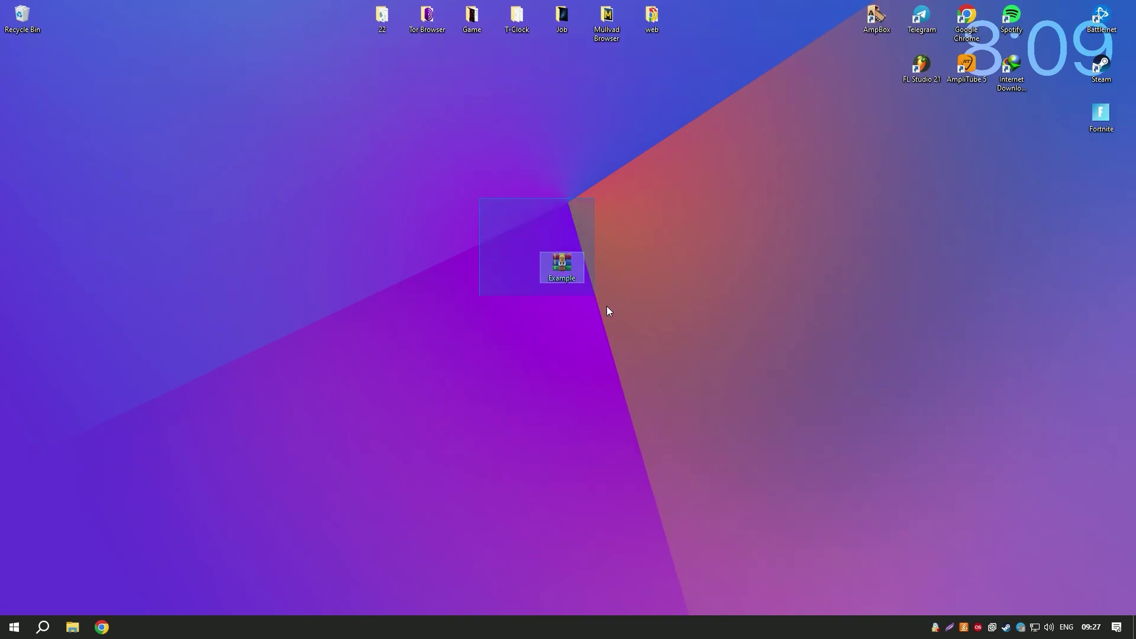
{"action": "double_click", "coordinate": [561, 263]}
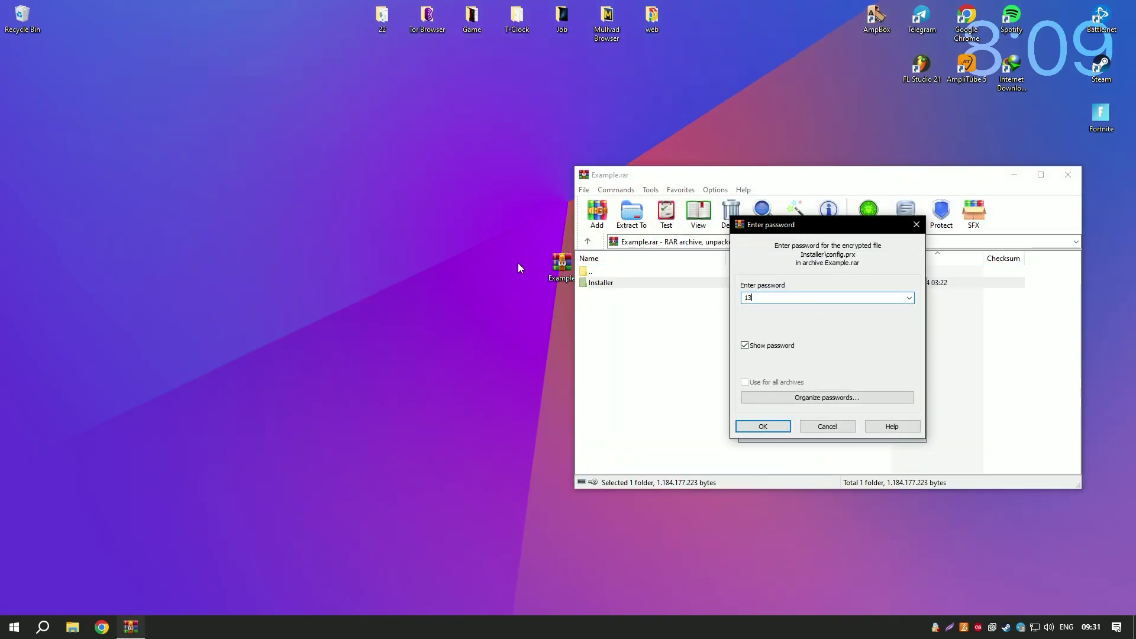
{"action": "left_click", "coordinate": [764, 424]}
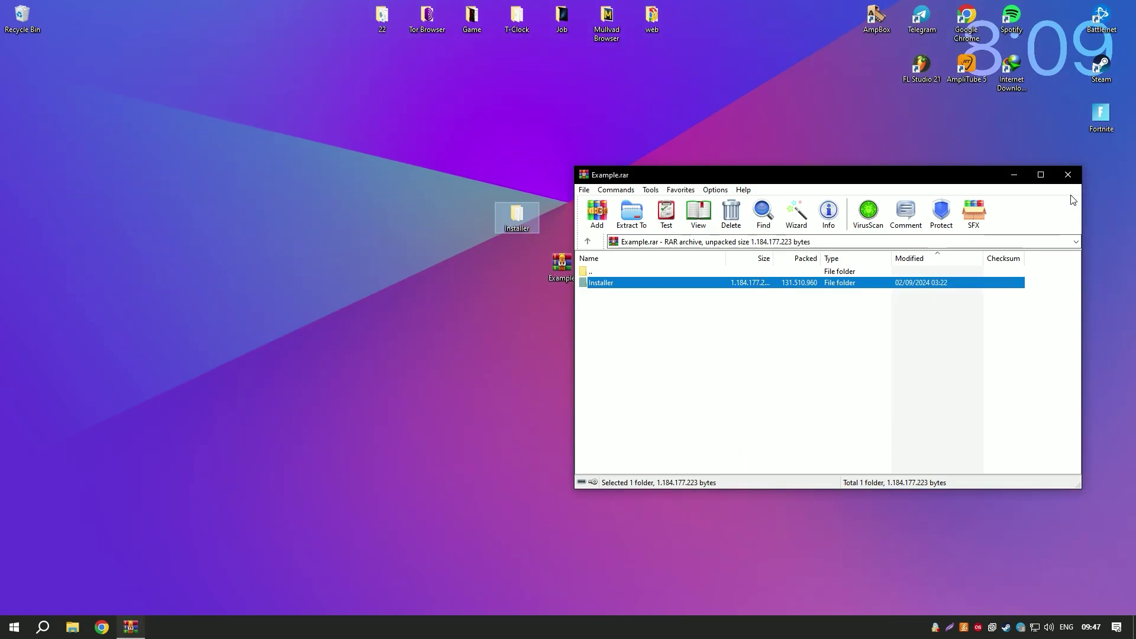
Step: Launch Setup from the extracted Installer folder, confirming English and starting activation
{"action": "left_click", "coordinate": [1068, 174]}
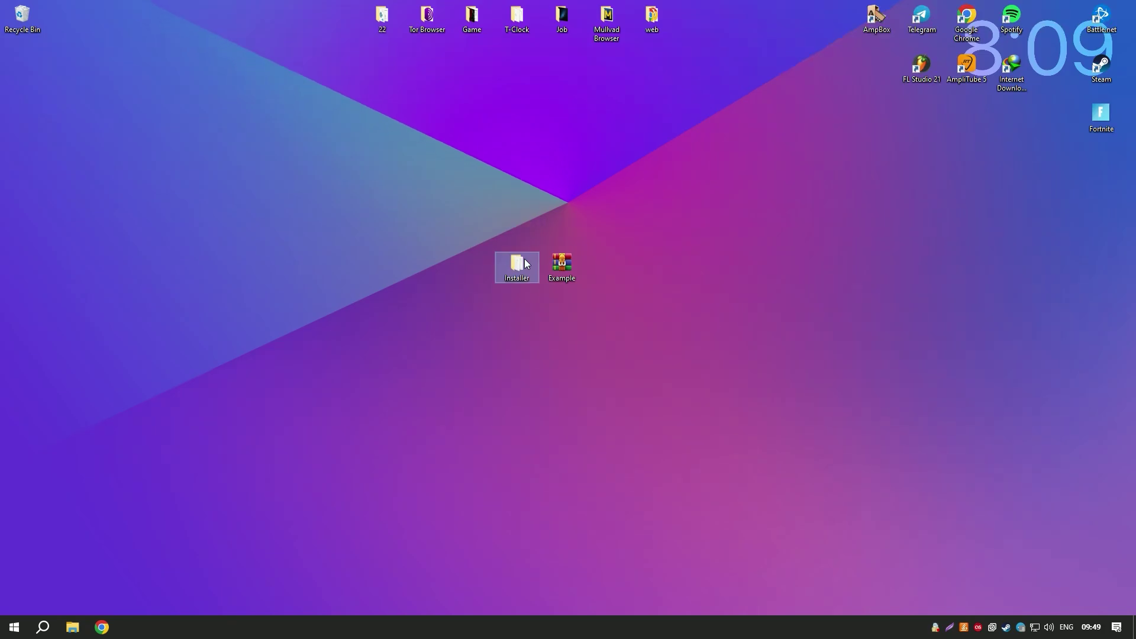
{"action": "double_click", "coordinate": [511, 264]}
{"action": "left_click_drag", "start_coordinate": [604, 116], "coordinate": [623, 109]}
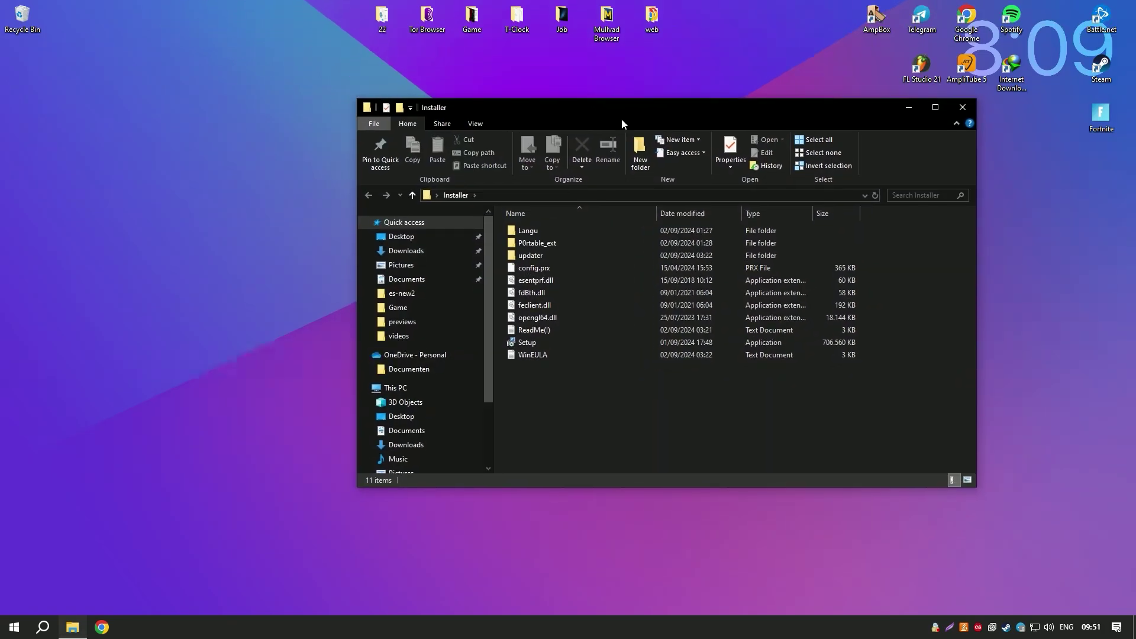
{"action": "left_click", "coordinate": [570, 337]}
{"action": "double_click", "coordinate": [570, 336]}
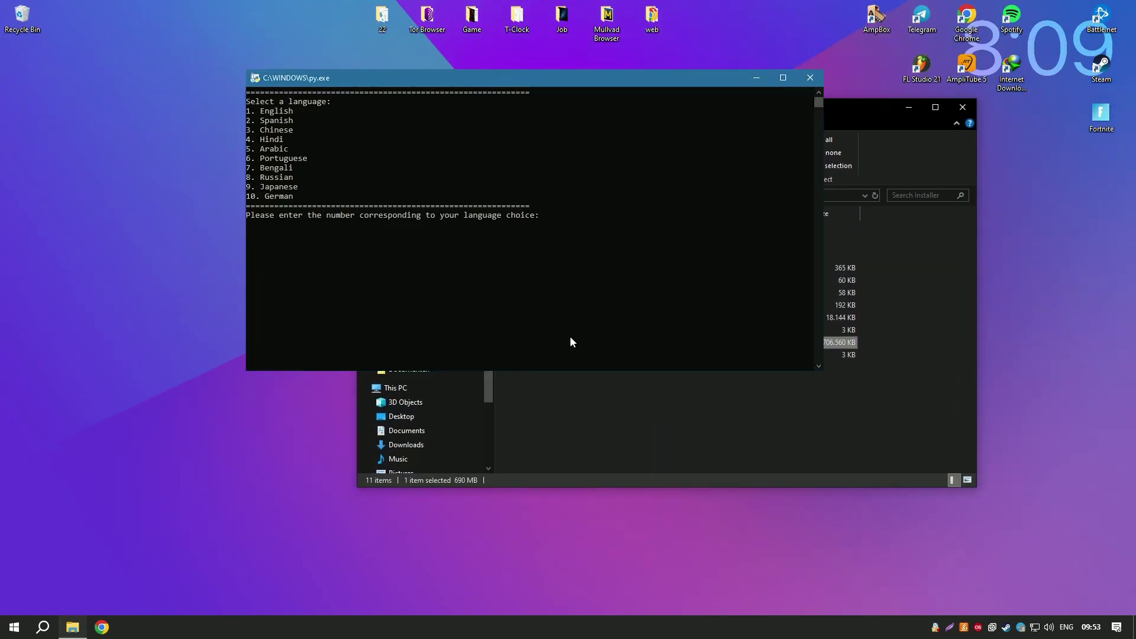
{"action": "type", "text": "1"}
{"action": "key", "text": "Return"}
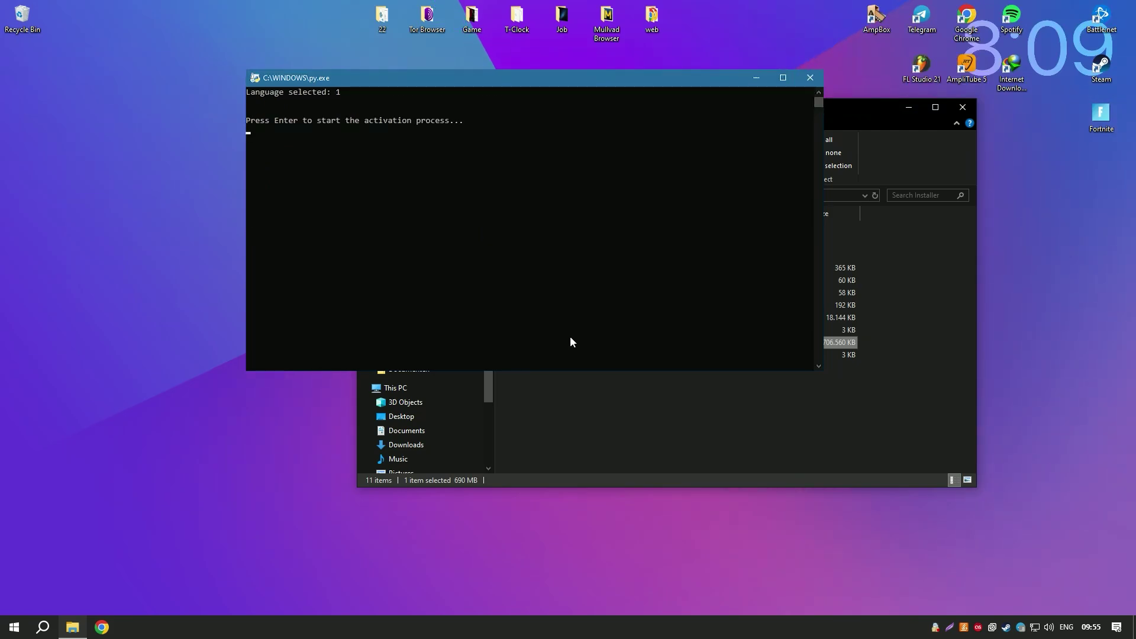
{"action": "key", "text": "Return"}
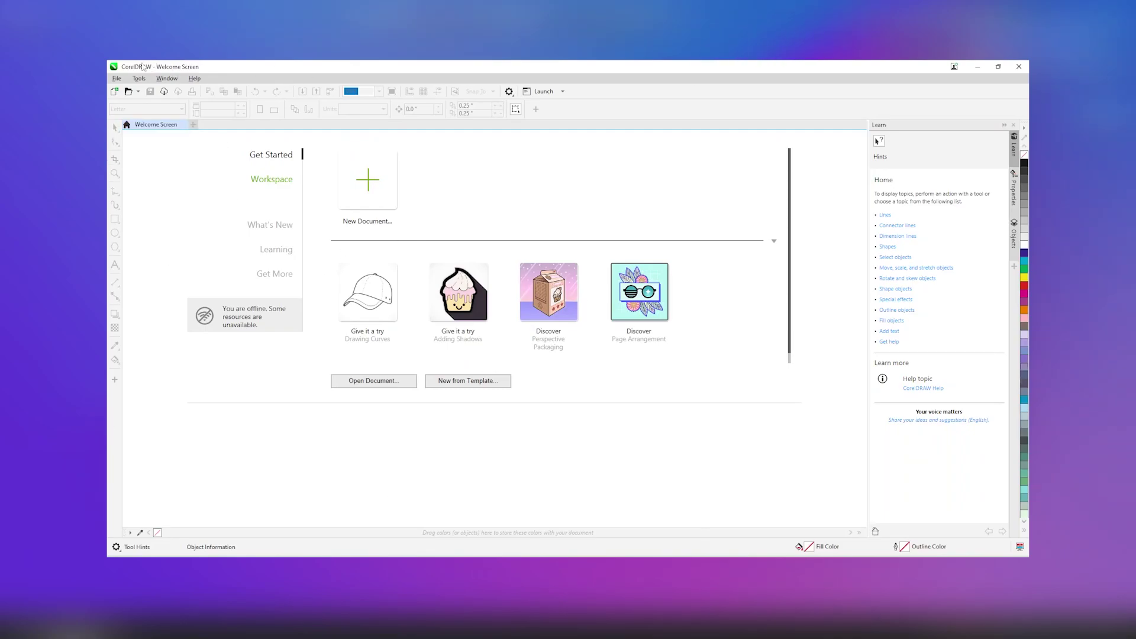
{"action": "left_click", "coordinate": [116, 78]}
{"action": "mouse_move", "coordinate": [195, 79]}
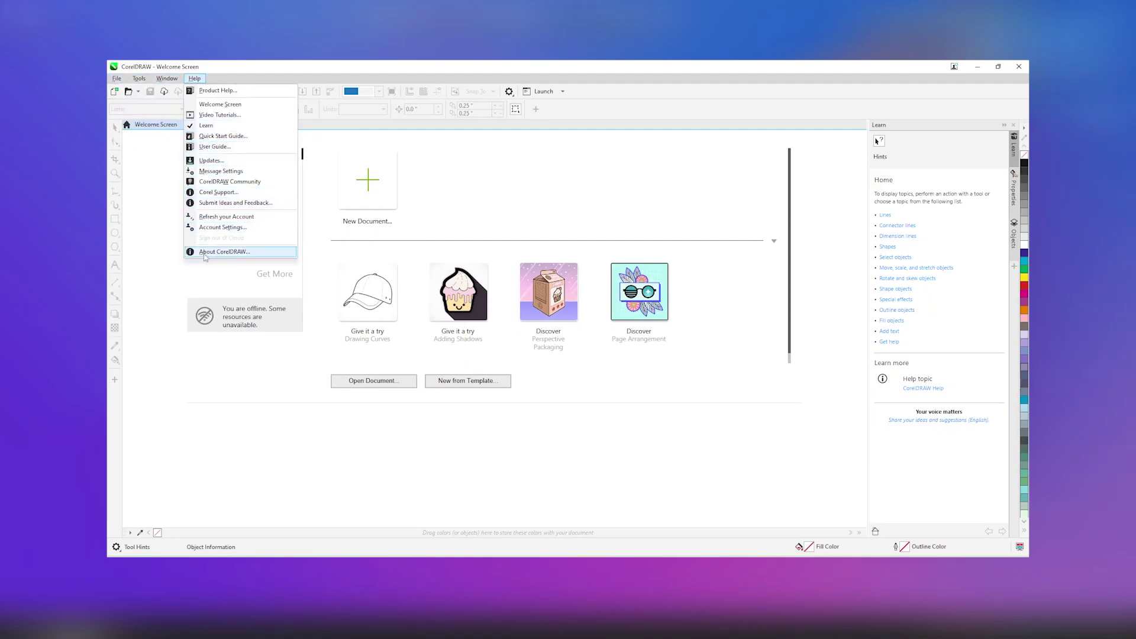
{"action": "left_click", "coordinate": [213, 253]}
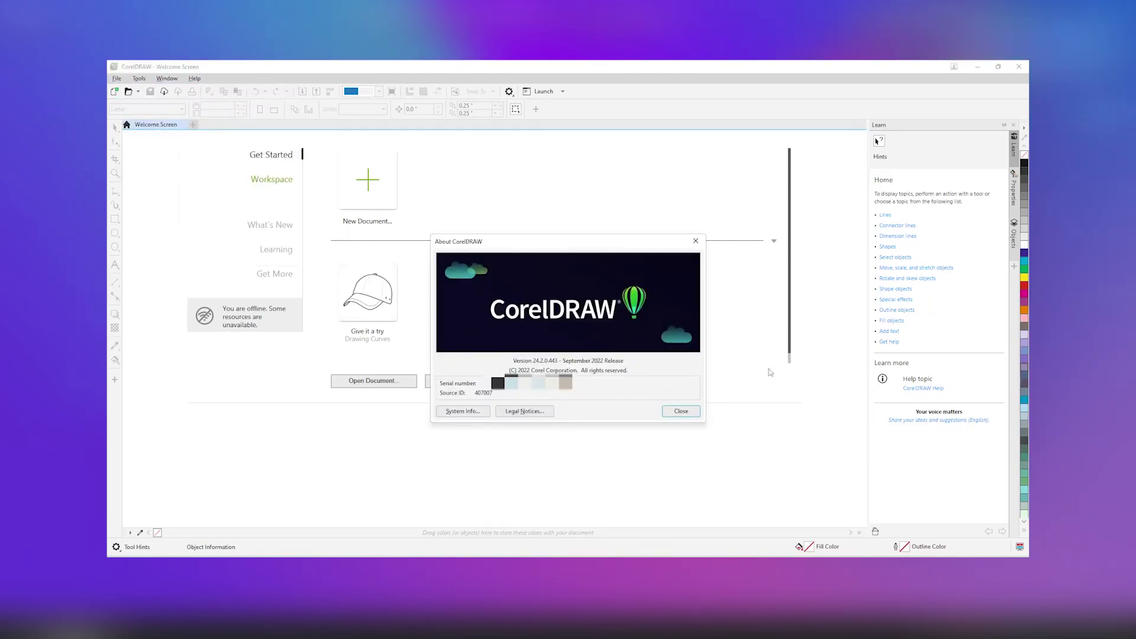
{"action": "left_click", "coordinate": [684, 415]}
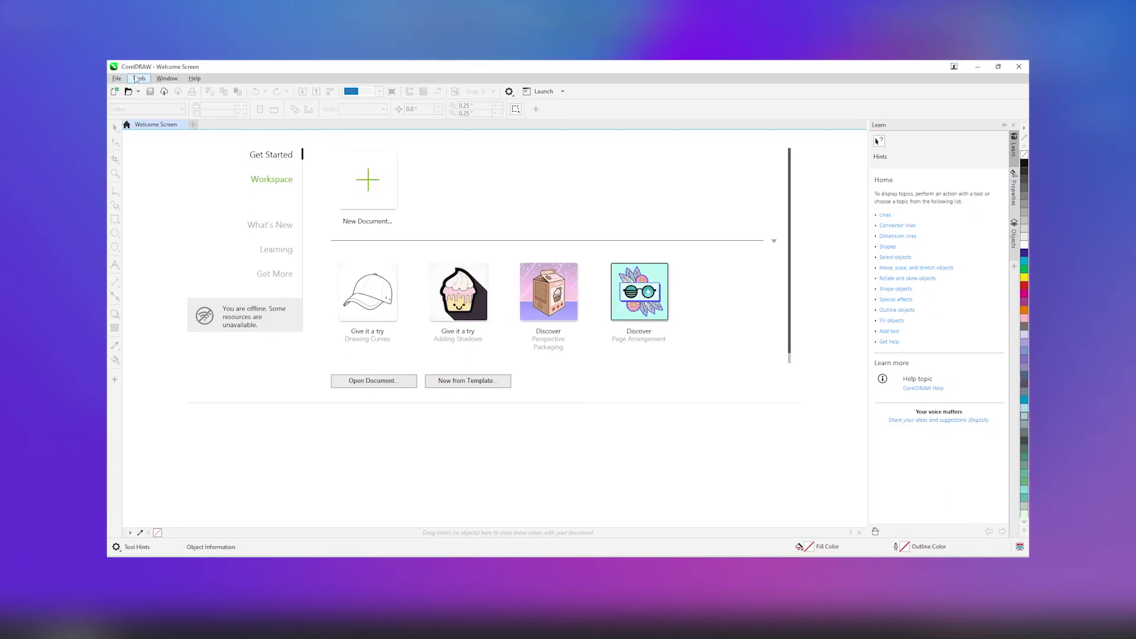
Step: Bring up the Create a New Document dialog for Untitled-1 with Ctrl+N
{"action": "key", "text": "ctrl+n"}
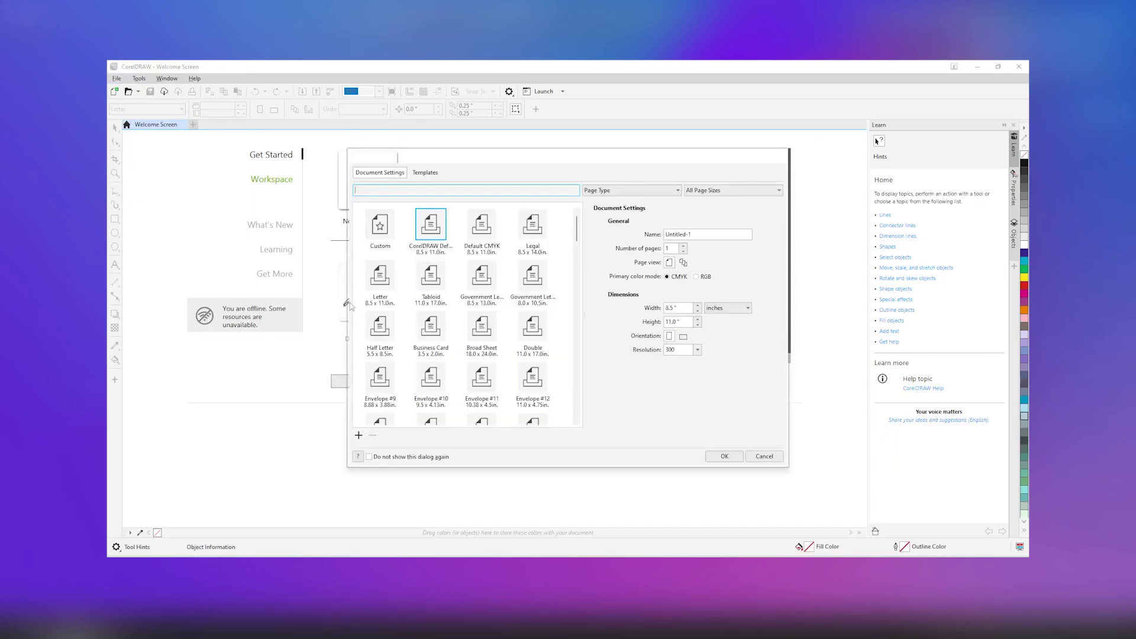
{"action": "scroll", "coordinate": [480, 320], "scroll_direction": "down", "scroll_amount": 3}
{"action": "scroll", "coordinate": [480, 320], "scroll_direction": "down", "scroll_amount": 3}
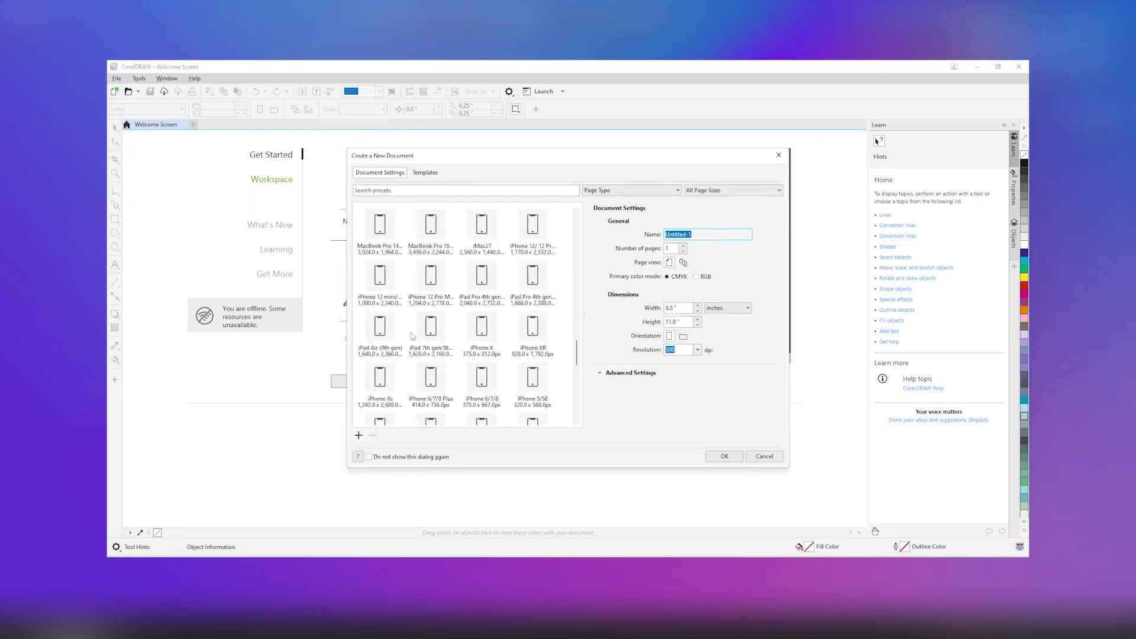